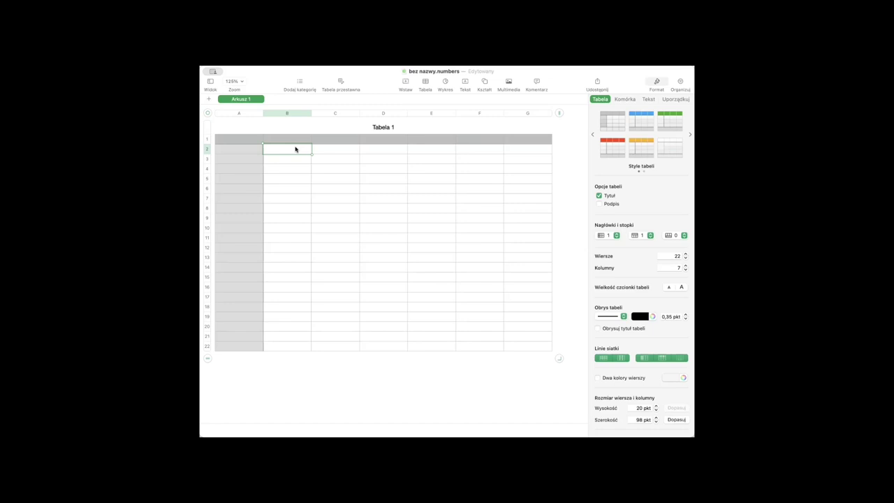
Step: Enter the headers Czynsz, 2023, 2024 and "Zmiana o" in cells A1 to D1
left_click(296, 138)
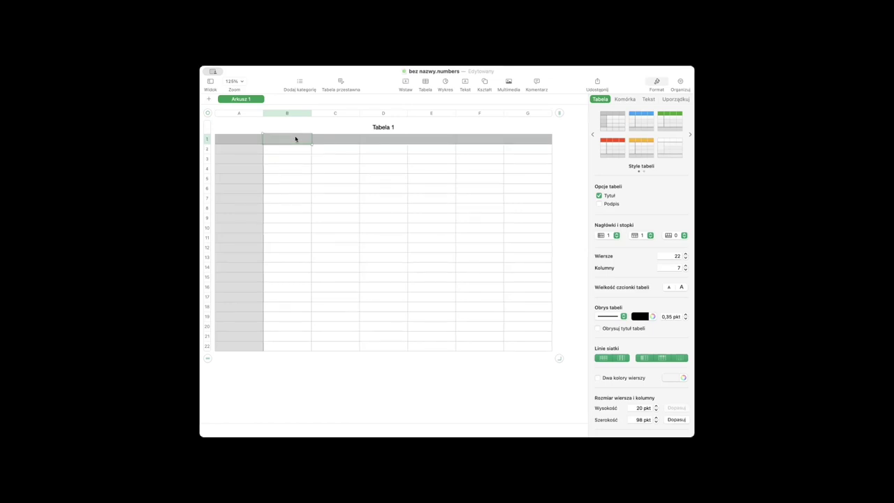
left_click(246, 139)
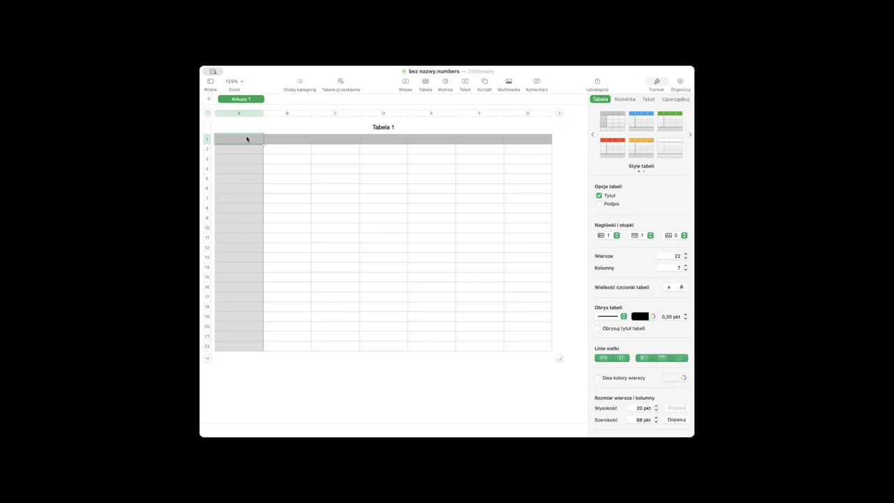
type("Czynsz")
left_click(295, 139)
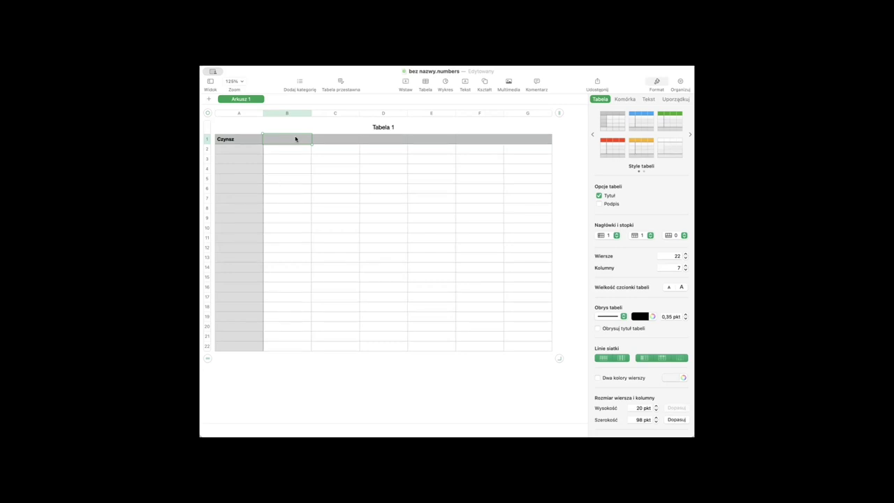
type("2023")
left_click(343, 139)
type("2024")
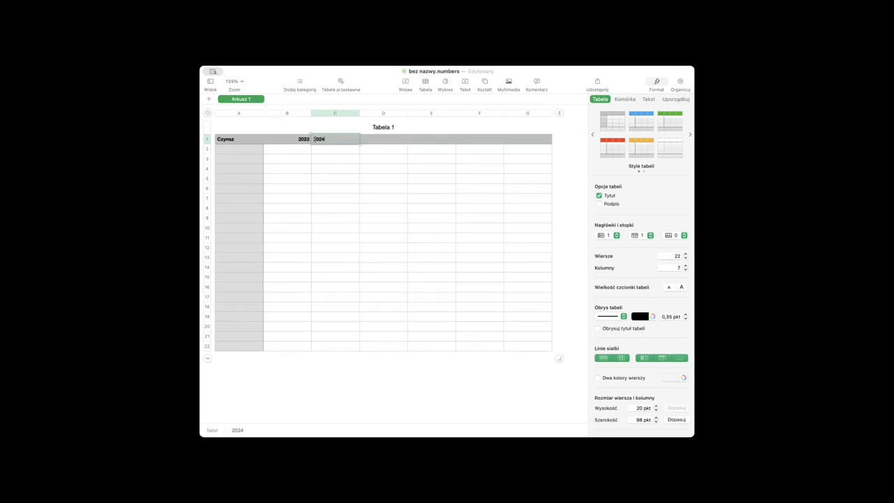
left_click(391, 139)
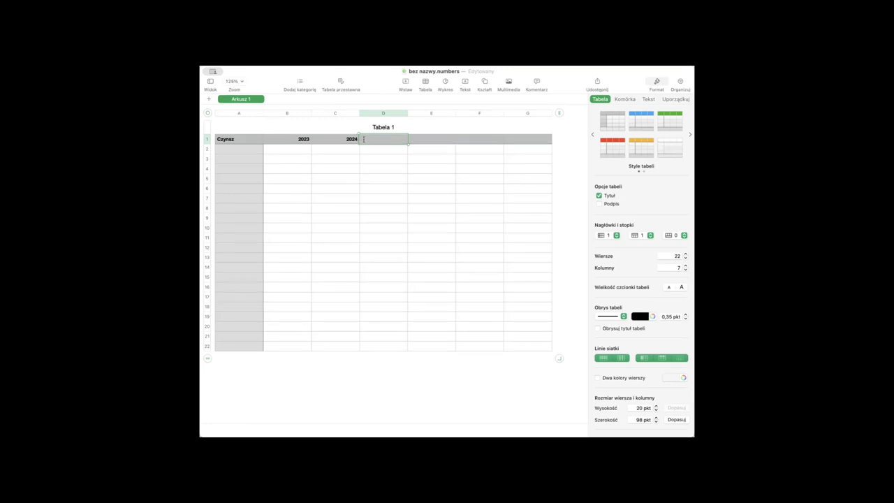
type("Zmiana")
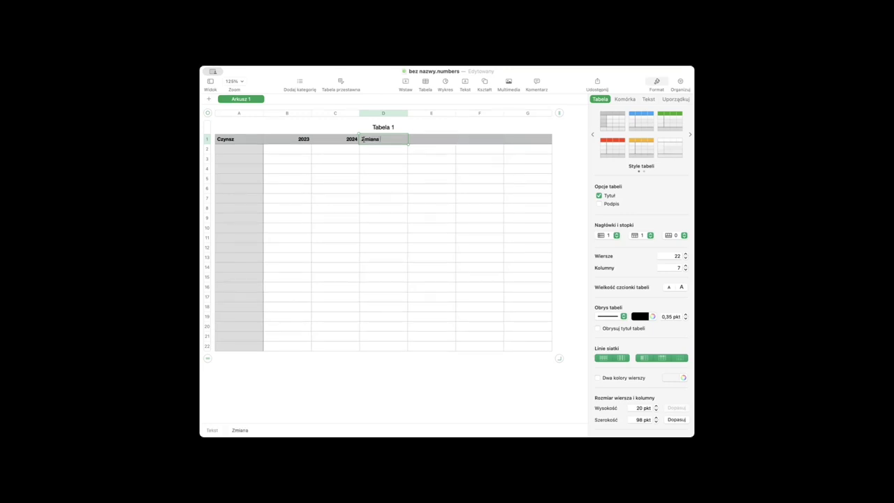
type(" o")
left_click(247, 148)
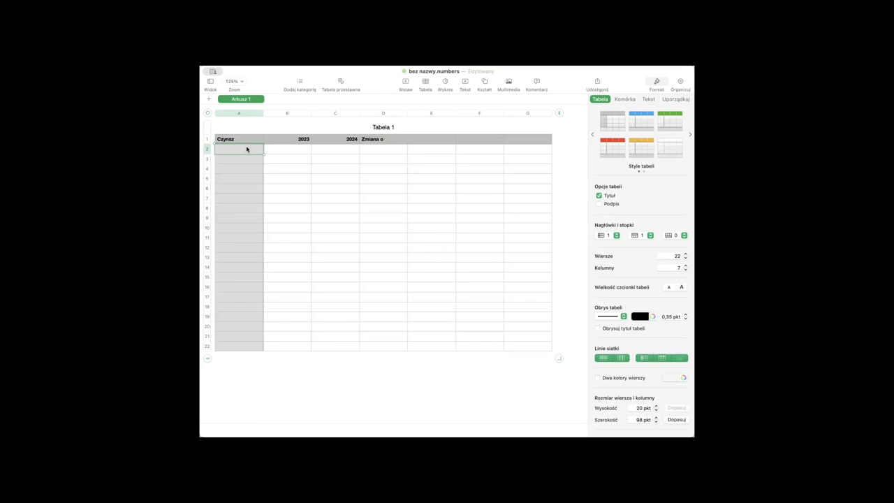
left_click(295, 148)
left_click(295, 160)
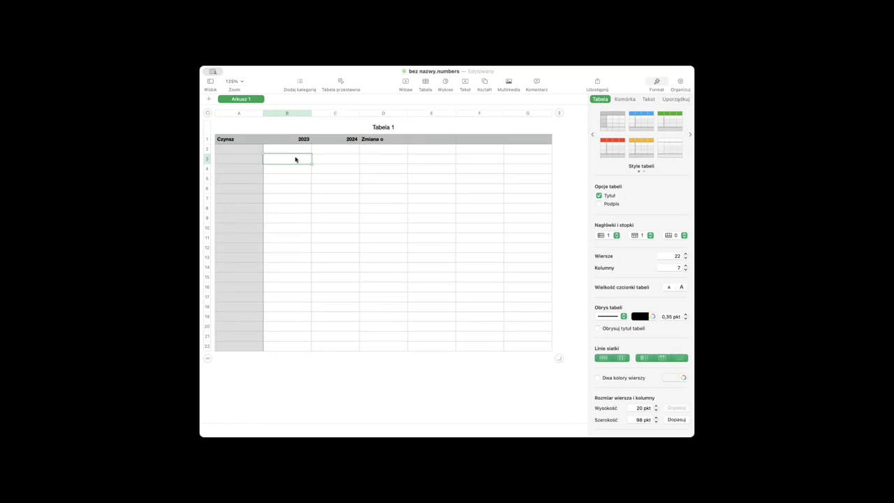
left_click(342, 160)
left_click(391, 160)
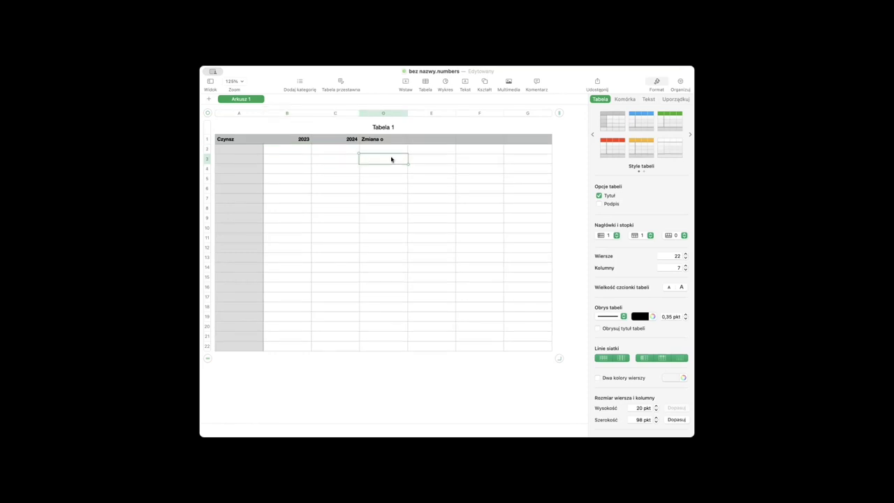
left_click(391, 149)
left_click(343, 150)
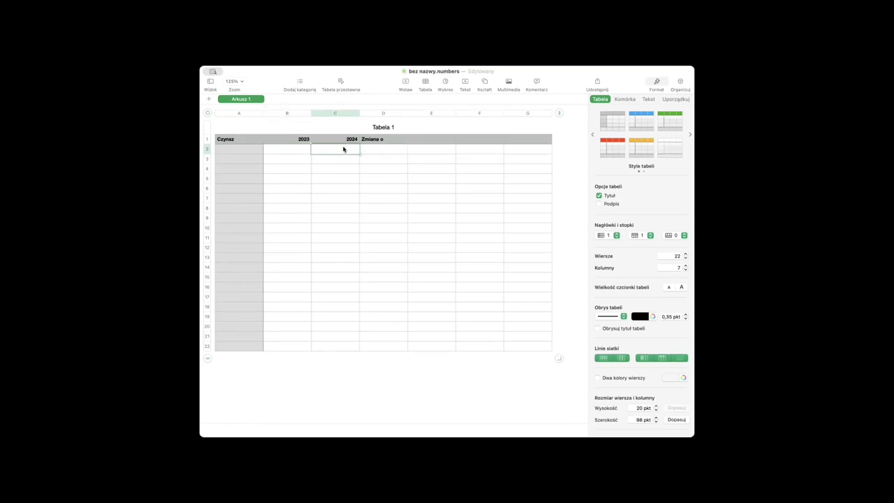
Step: Enter the rent amounts 850 for 2023 in B2 and 930 for 2024 in C2
left_click(295, 150)
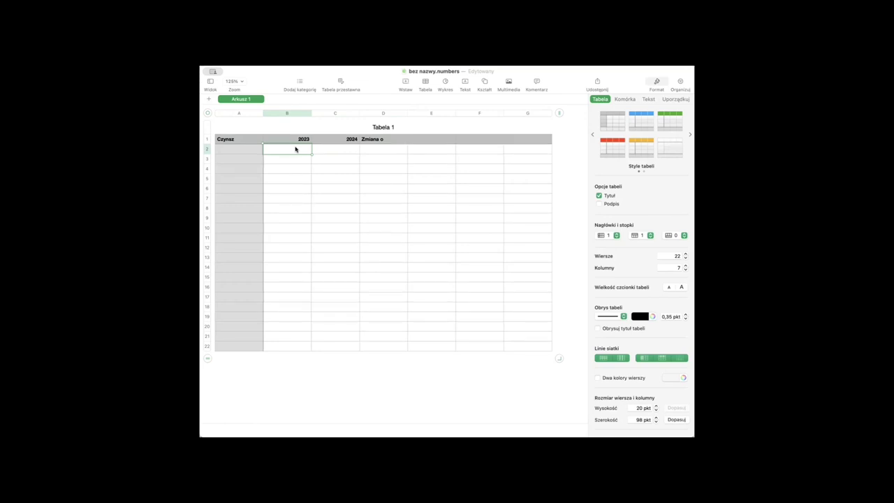
type("850")
left_click(343, 150)
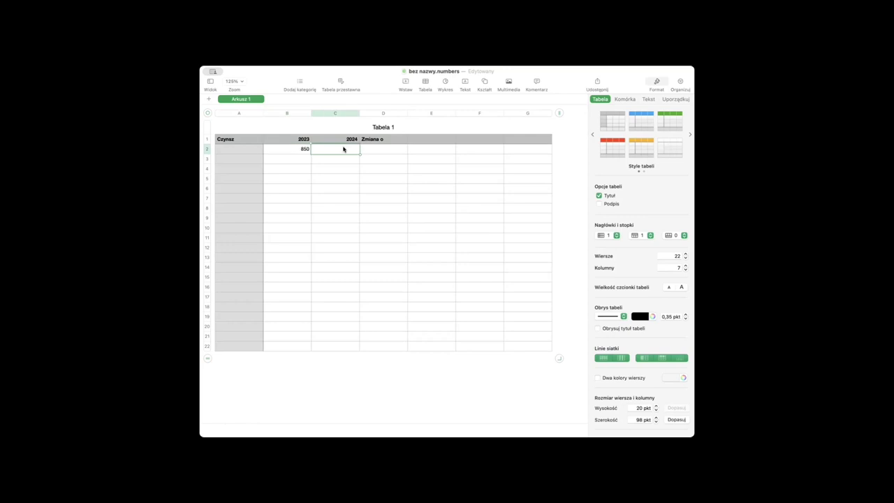
type("930")
Step: Enter the relative change formula =(C2-B2)/B2 in cell D2 under "Zmiana o"
left_click(391, 149)
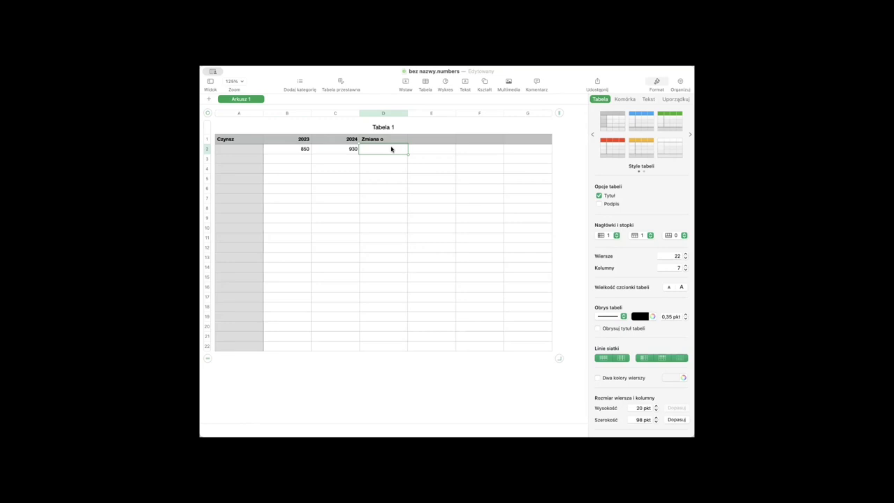
key("equal")
type("(")
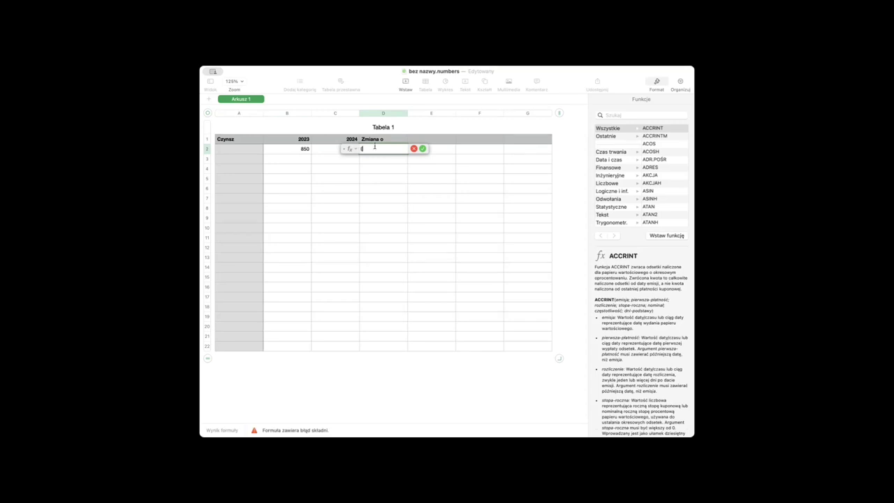
type("c")
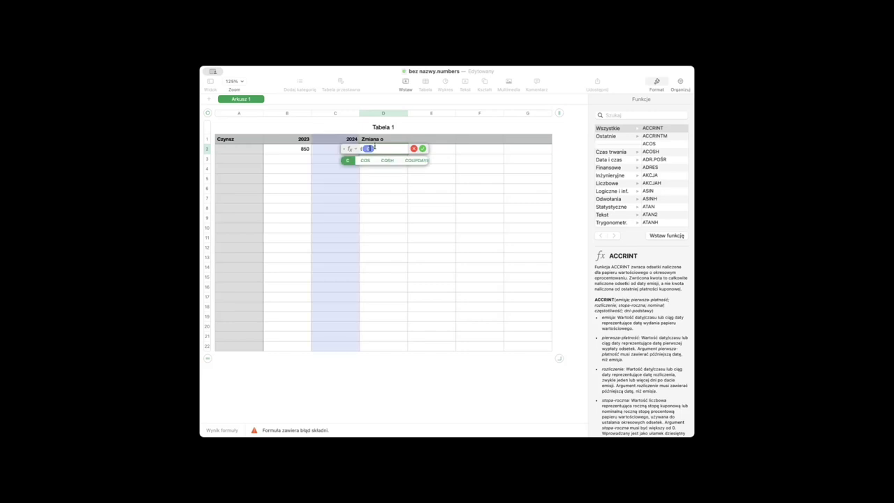
type("2-")
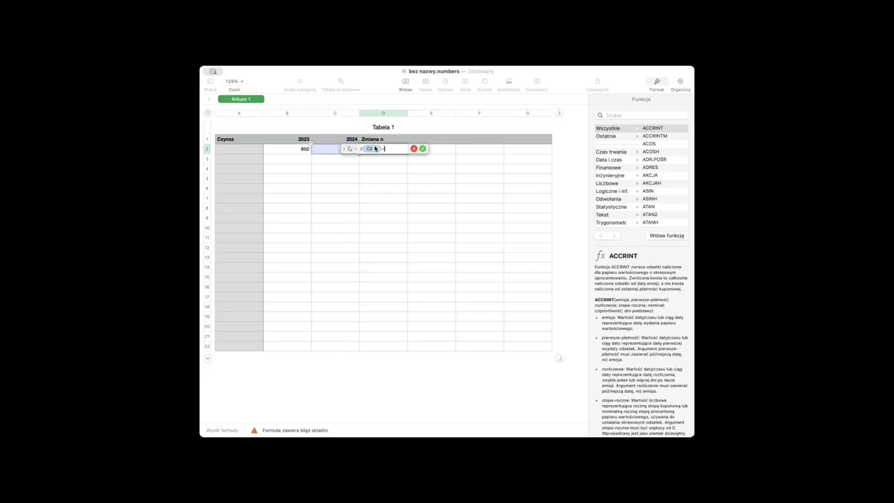
type("b")
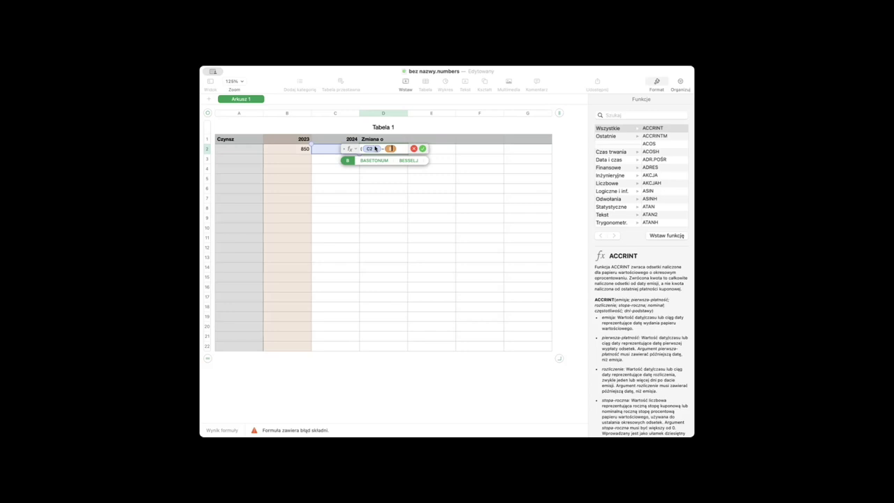
type("2)")
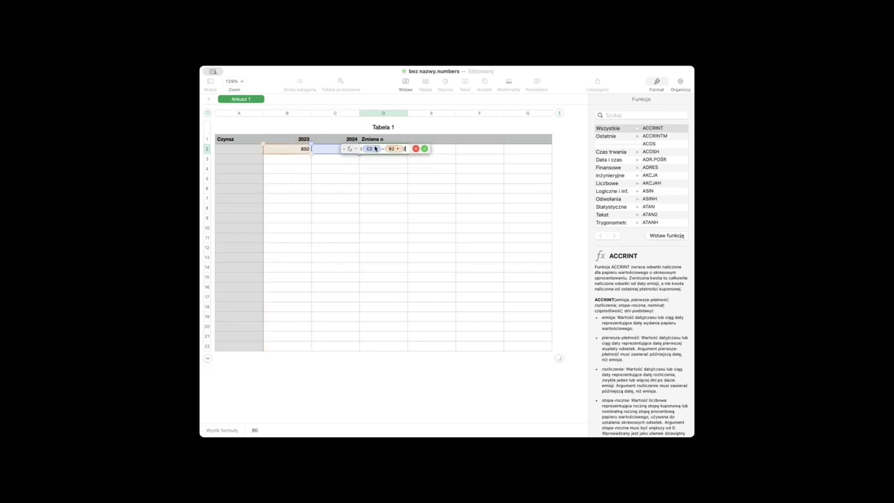
type("/b2")
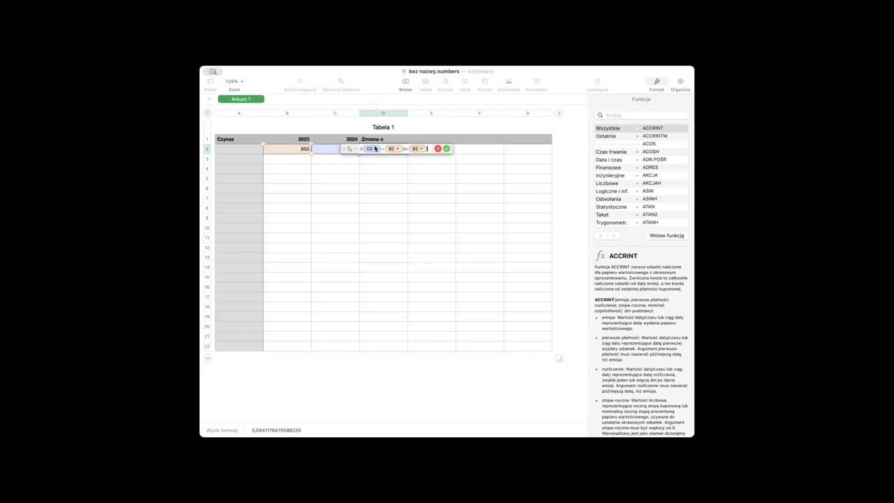
key("Return")
Step: Set the data format of the formula cell D2 to percentage (Procent)
left_click(296, 149)
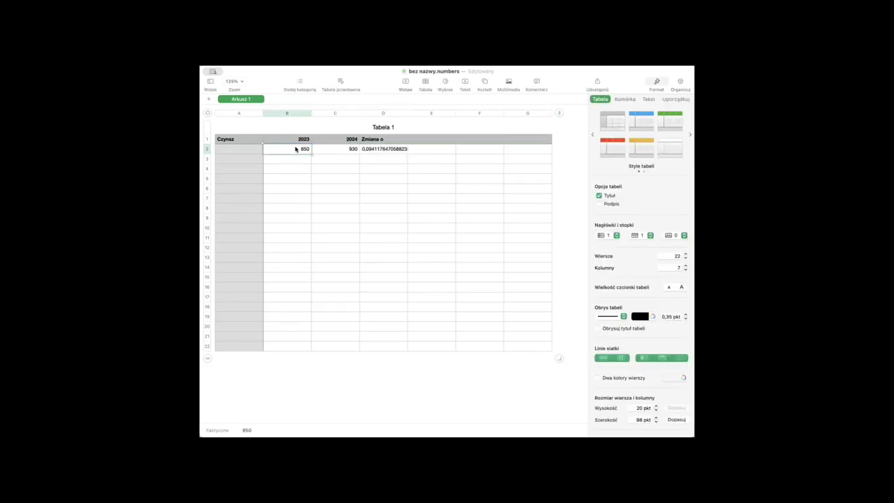
left_click(343, 150)
left_click(393, 149)
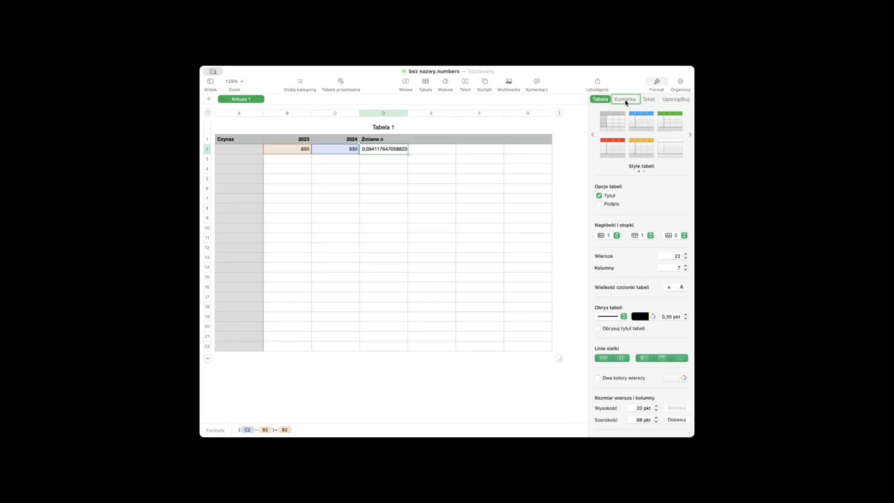
left_click(624, 100)
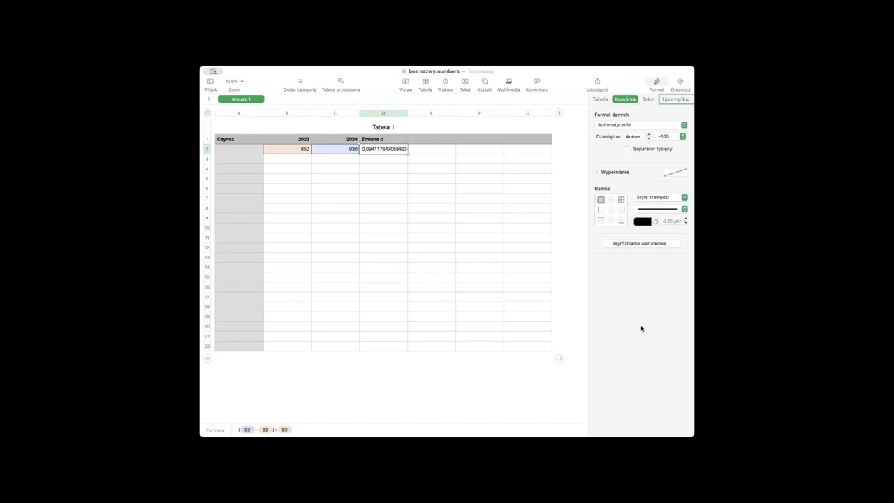
left_click(639, 126)
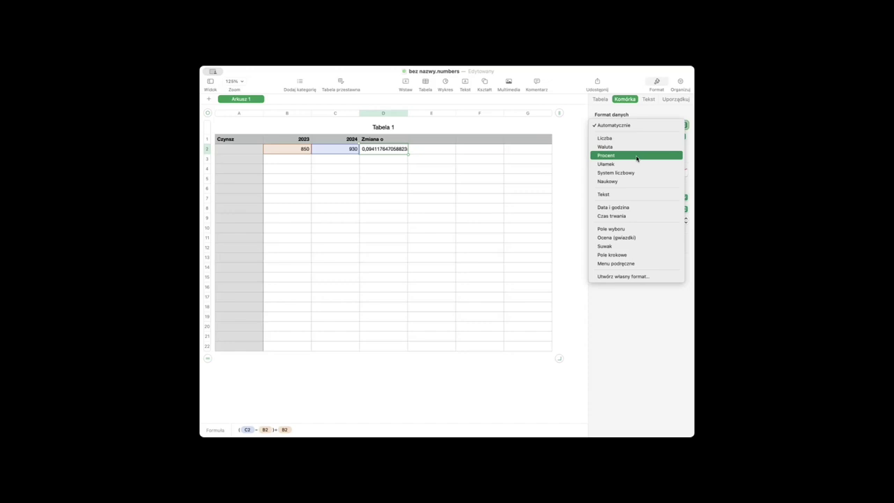
left_click(636, 158)
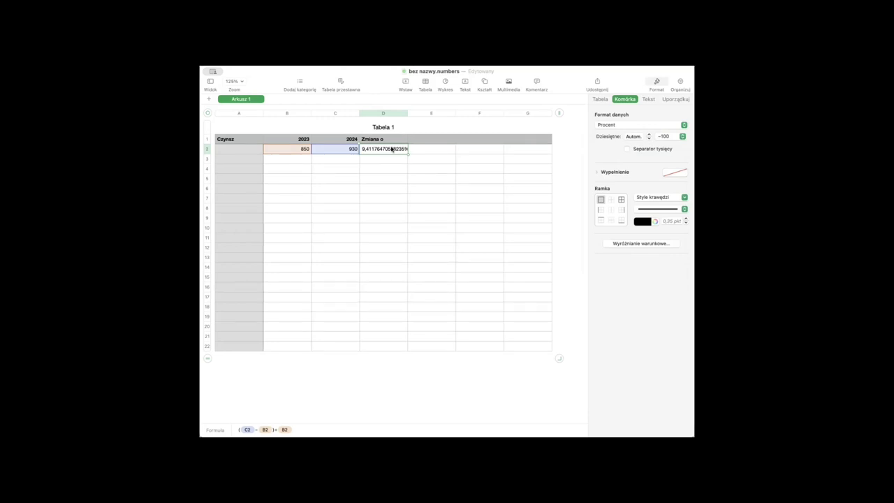
left_click(440, 149)
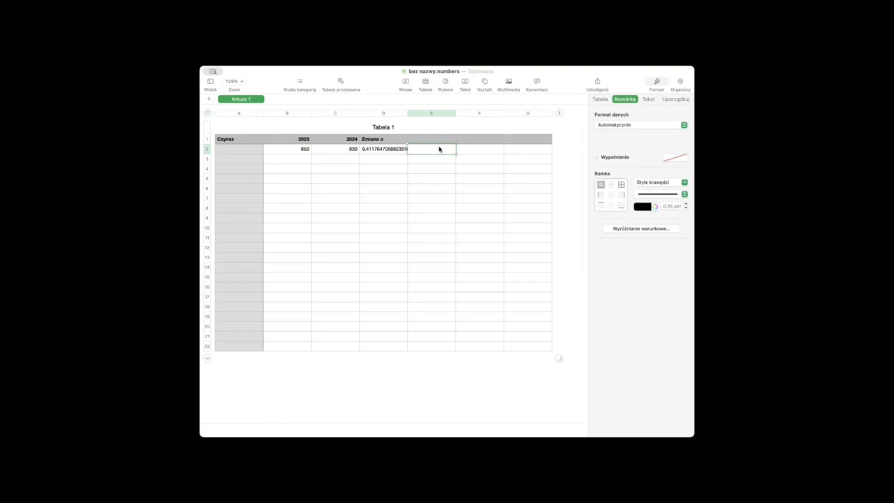
left_click(394, 148)
left_click(343, 148)
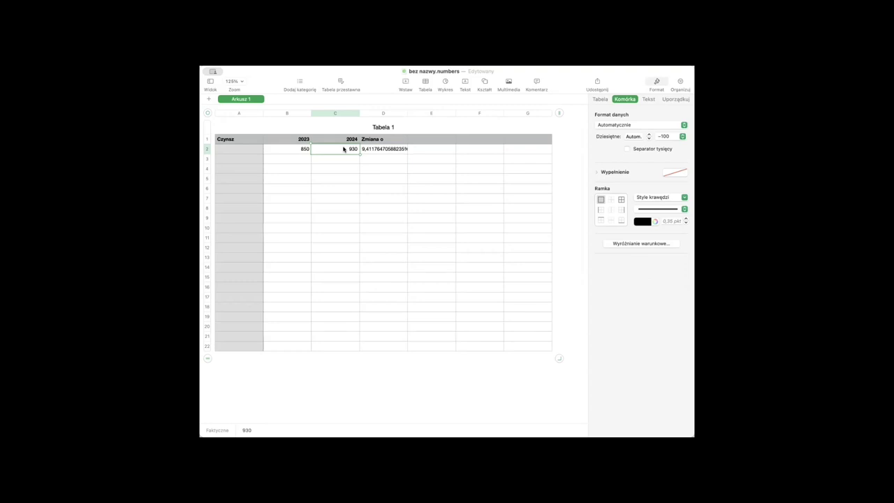
Step: Limit the percentage in cell D2 to 2 decimal places
left_click(391, 148)
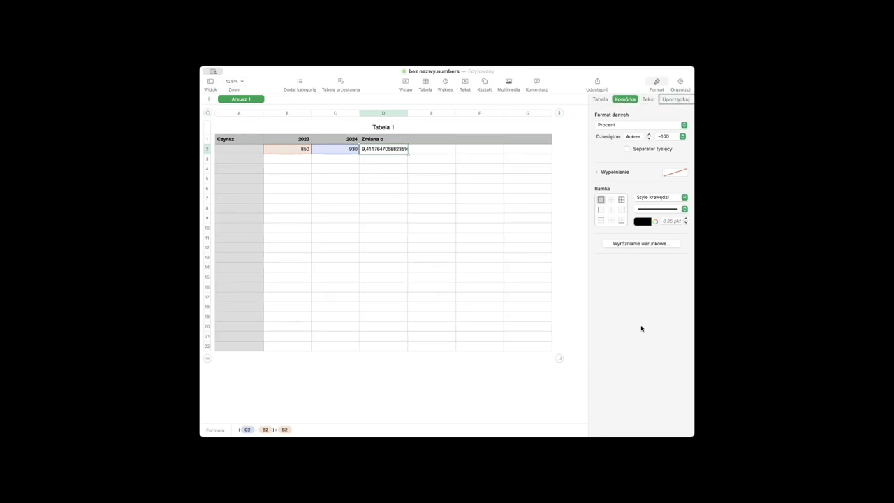
left_click(633, 136)
key("BackSpace")
type("2")
key("Return")
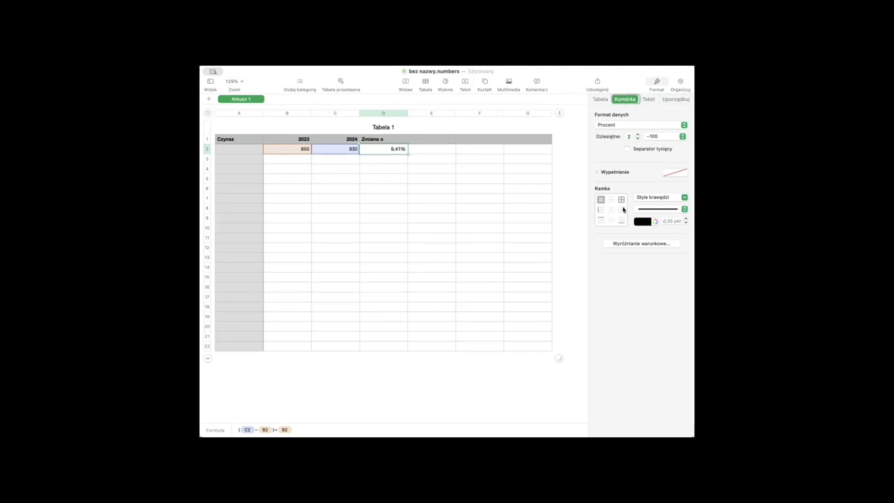
left_click(344, 149)
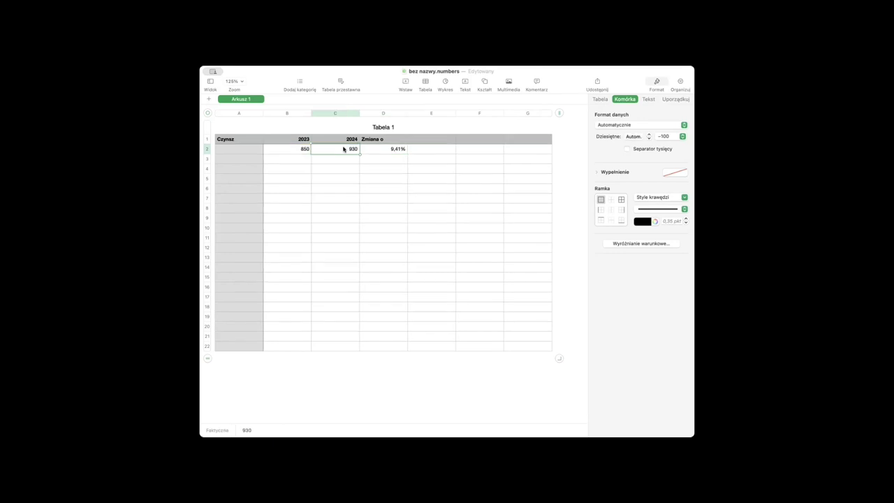
left_click(295, 148)
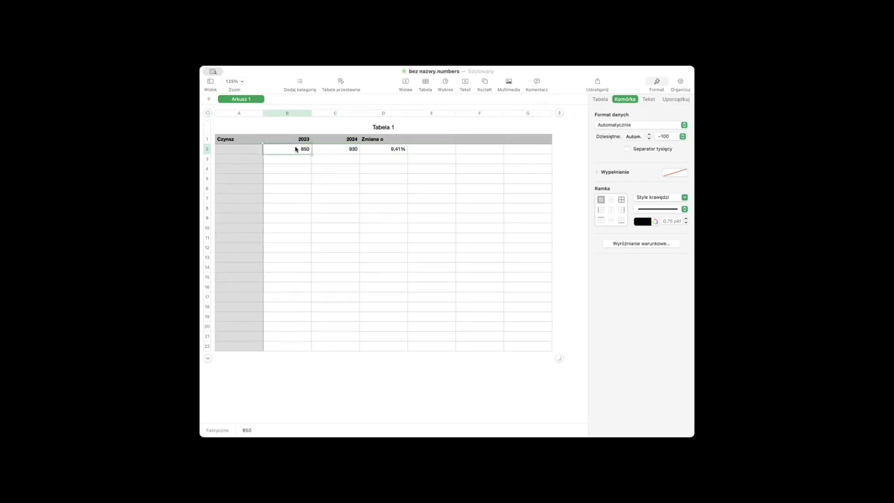
left_click(344, 149)
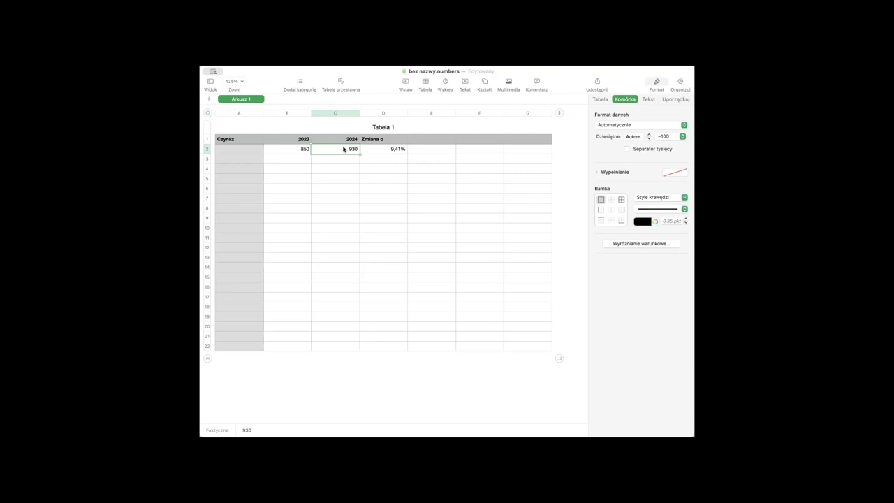
left_click(392, 149)
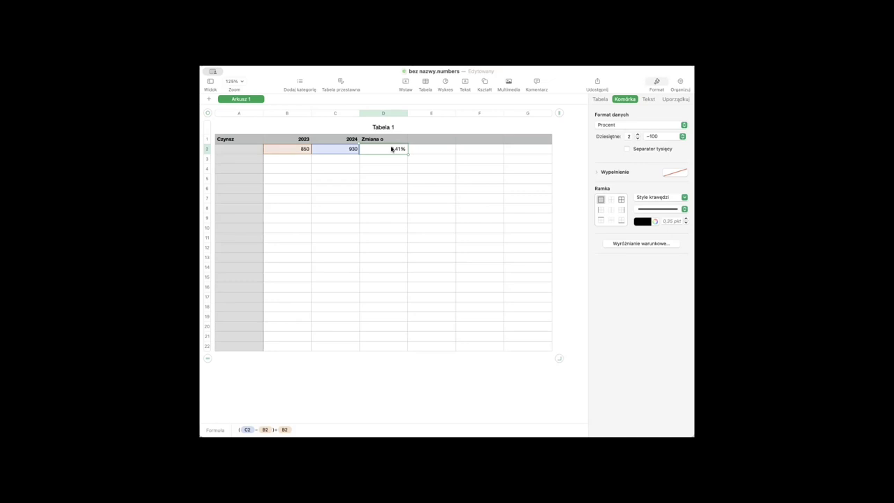
Step: Change the 2023 rent amount in cell B2 to 100
left_click(296, 149)
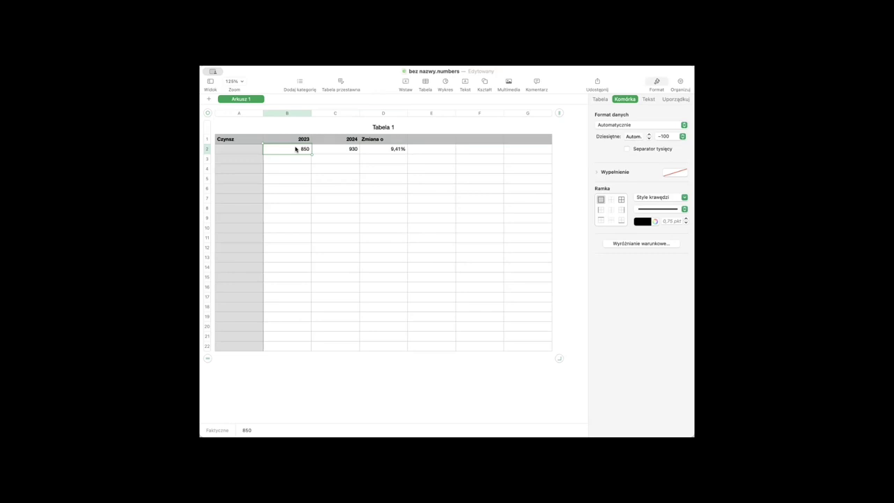
type("100")
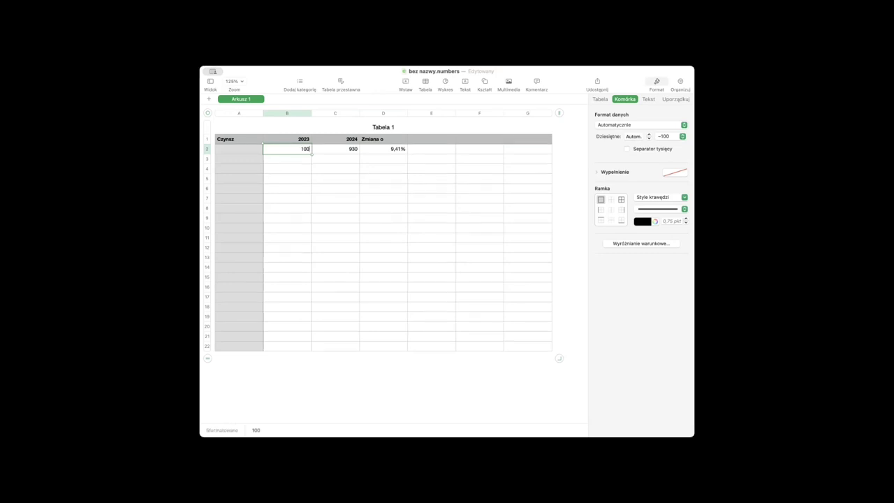
left_click(344, 148)
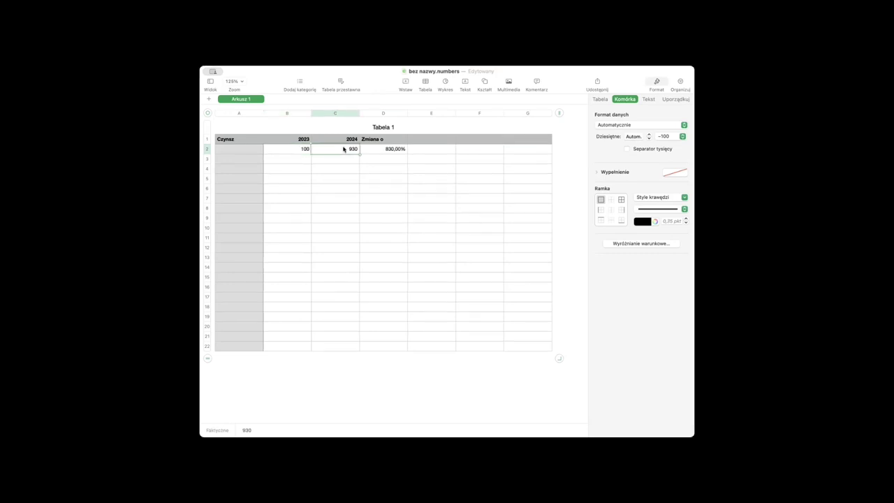
Step: Change the 2024 rent amount in cell C2 to 123 and check the percentage change in D2
type("123")
left_click(392, 148)
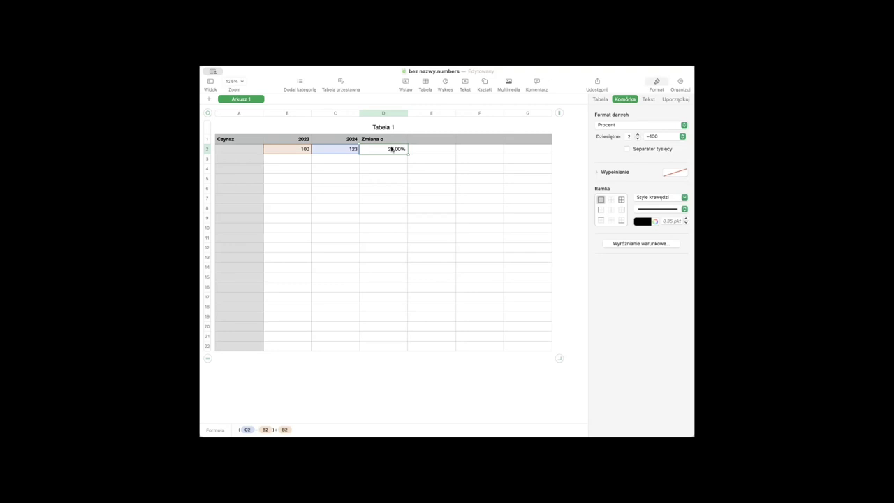
key("Return")
Step: Set the data format of the 2023 rent amount in cell B2 to currency (Waluta)
left_click(295, 149)
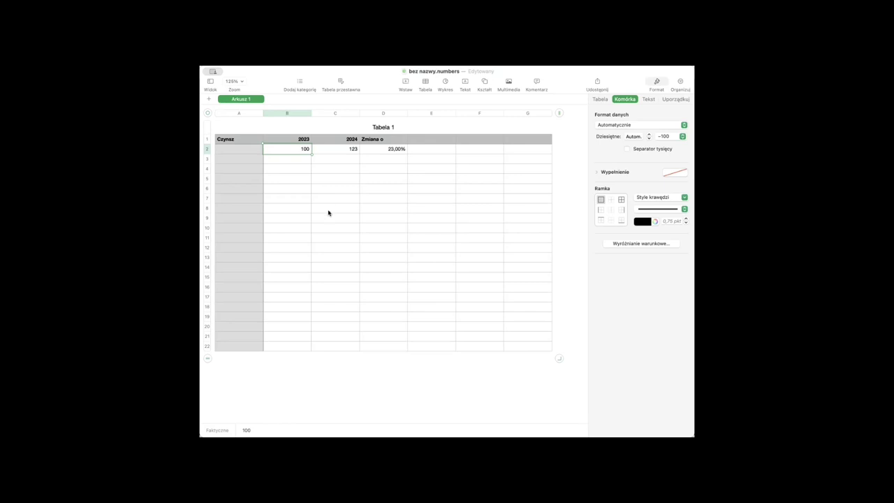
left_click(640, 127)
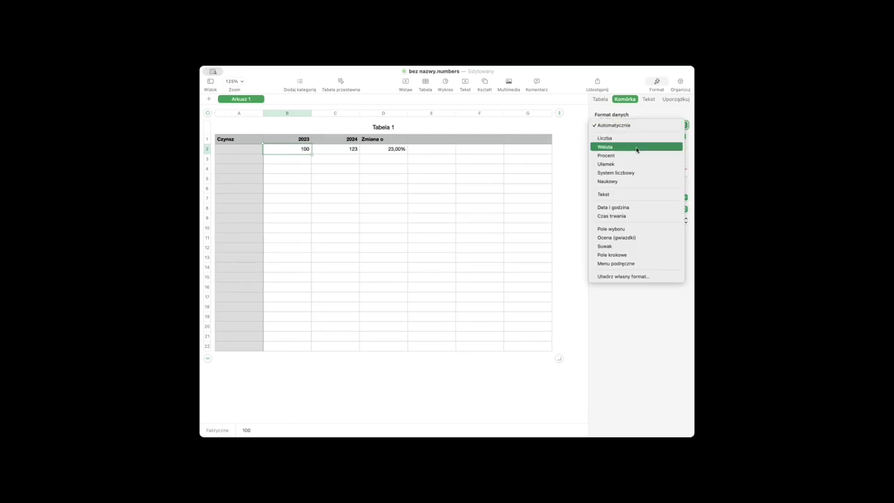
left_click(605, 147)
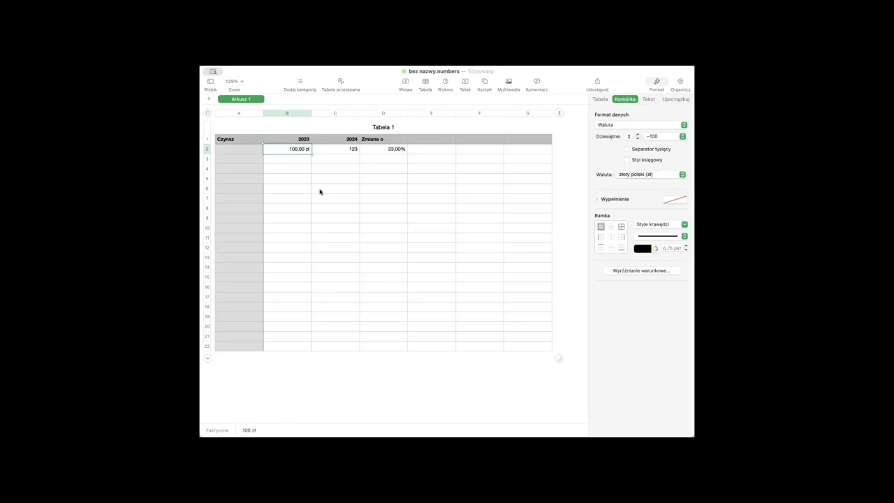
Step: Copy the currency formatting of cell B2 onto the 2024 rent amount in cell C2
left_click(343, 150)
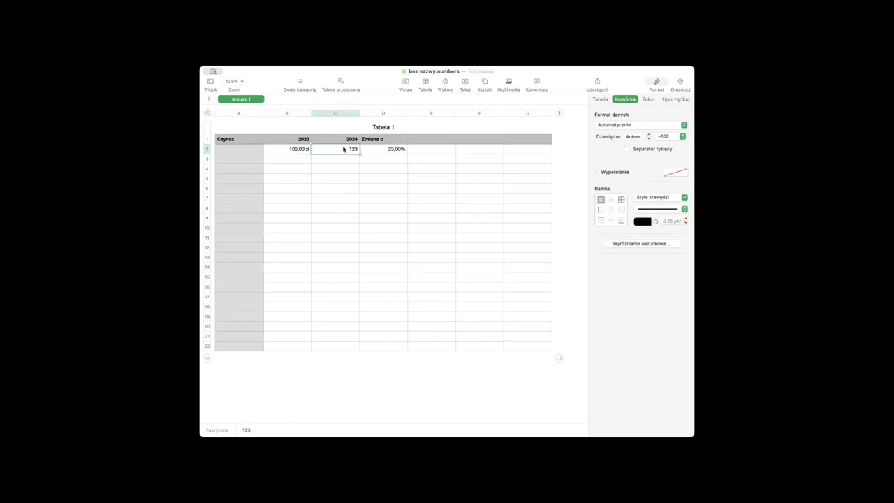
left_click(296, 149)
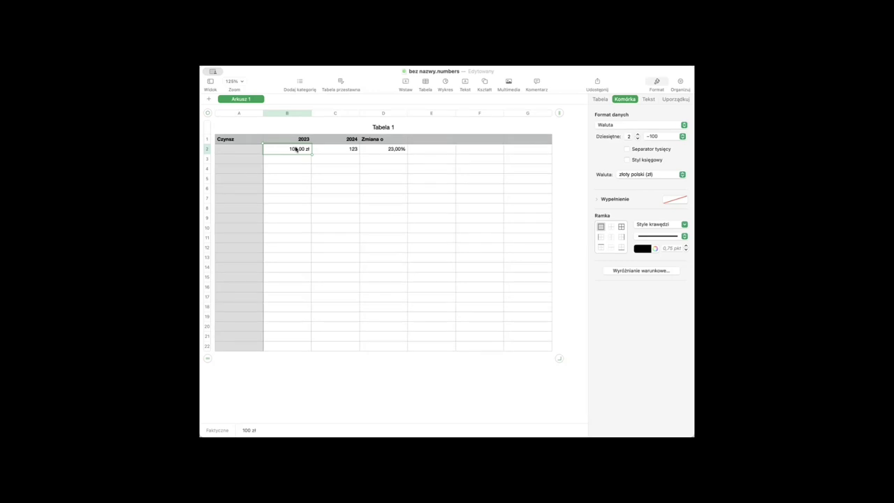
left_click(344, 149)
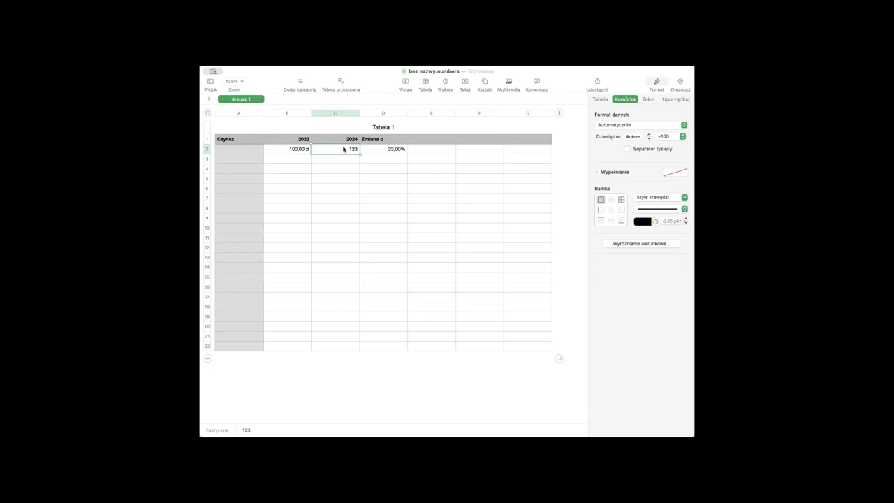
left_click(296, 149)
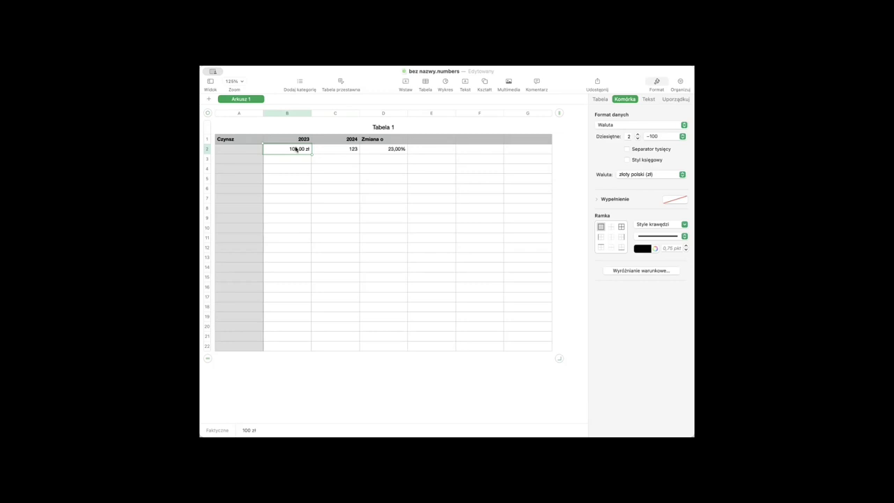
left_click(344, 150)
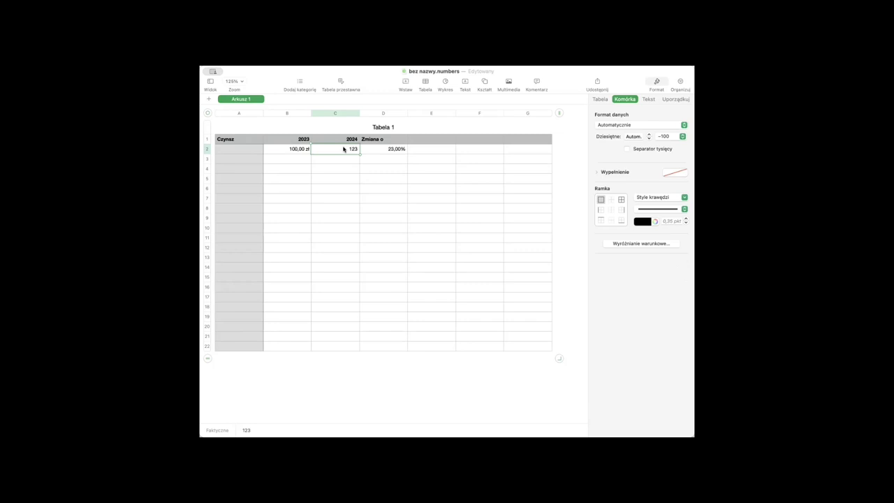
key("super+alt+v")
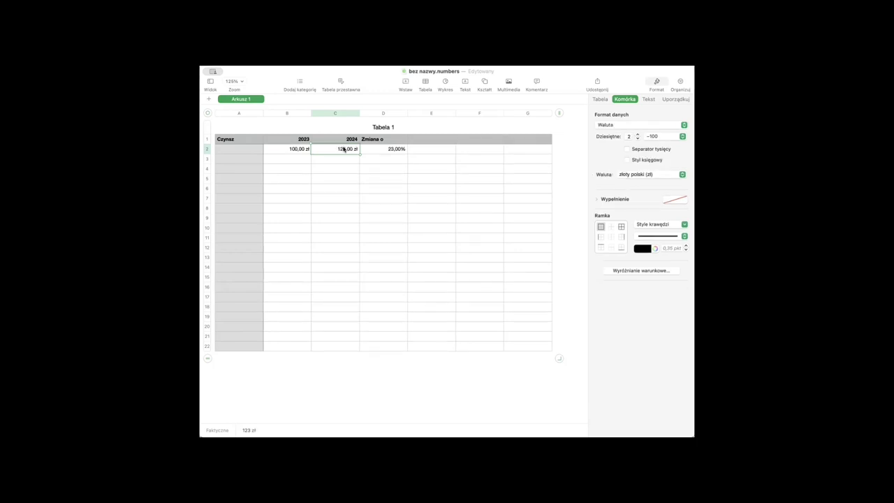
Step: Set the 2023 rent in cell B2 to 850 and the 2024 rent in C2 to 930, and check the change in D2
left_click(296, 150)
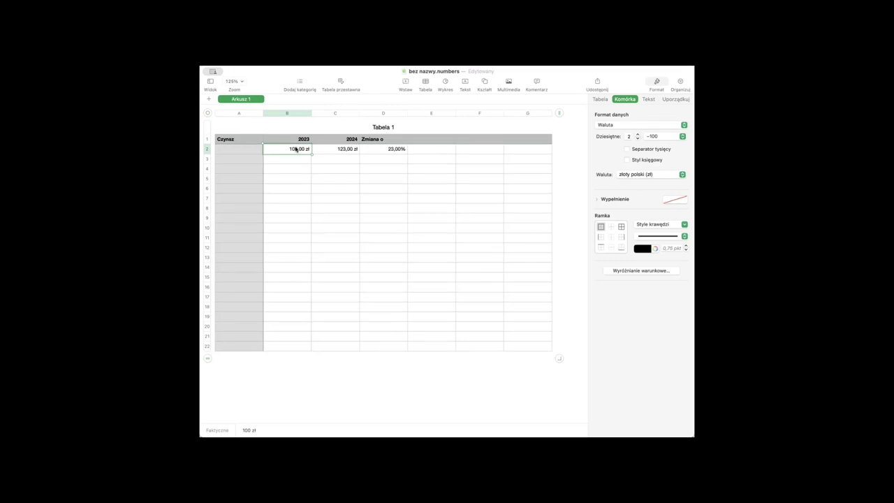
left_click(344, 149)
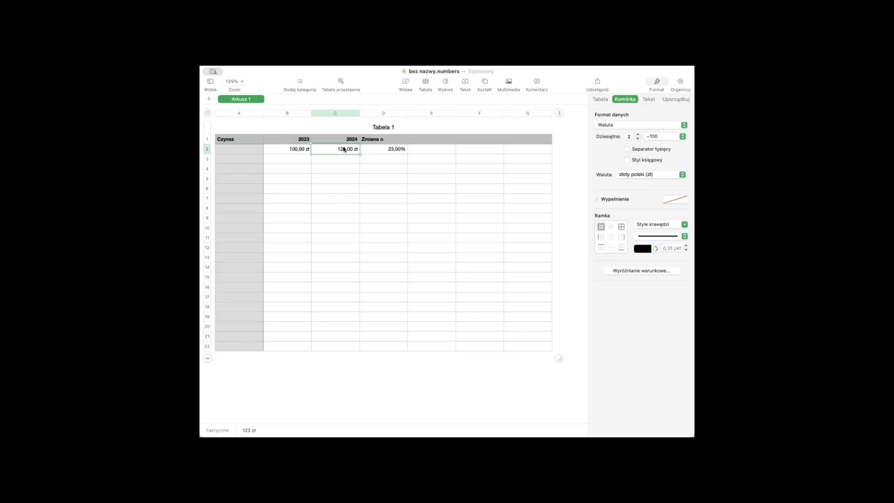
left_click(297, 149)
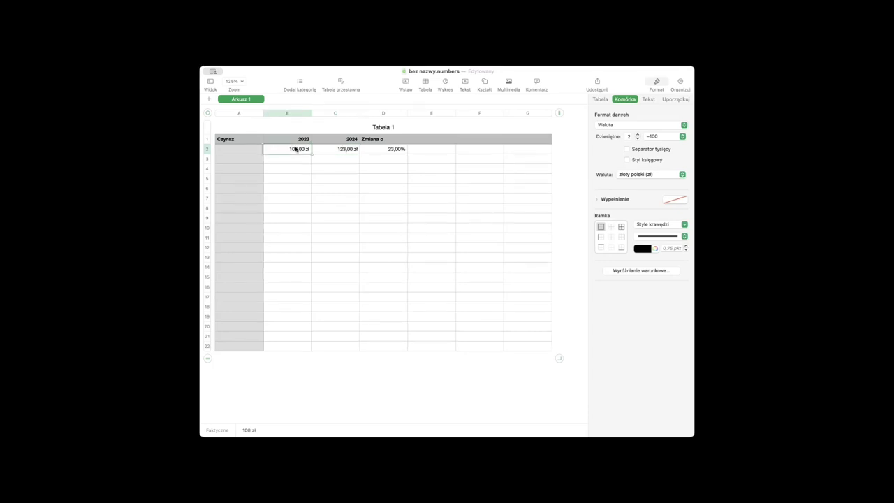
type("850")
left_click(343, 148)
type("930")
key("Tab")
left_click(343, 149)
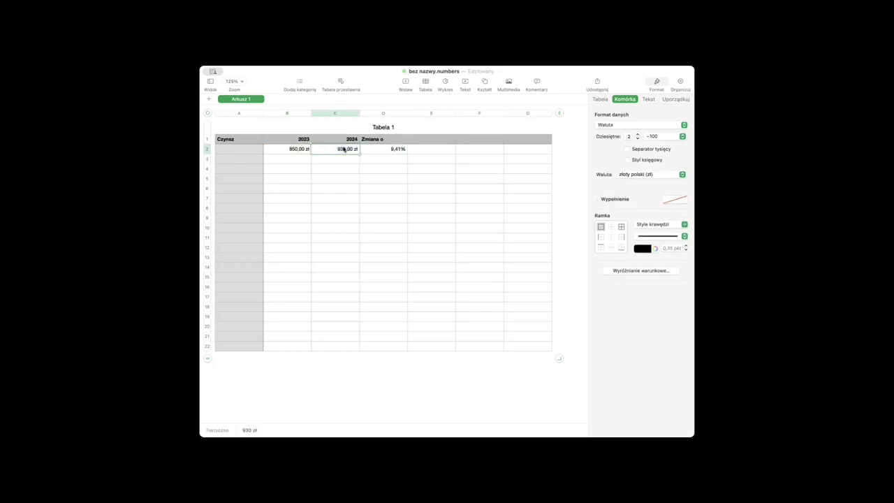
left_click(391, 149)
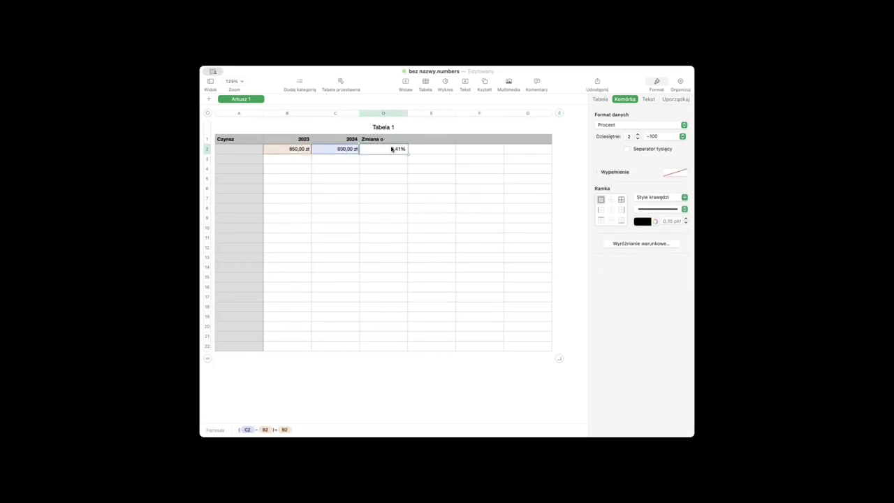